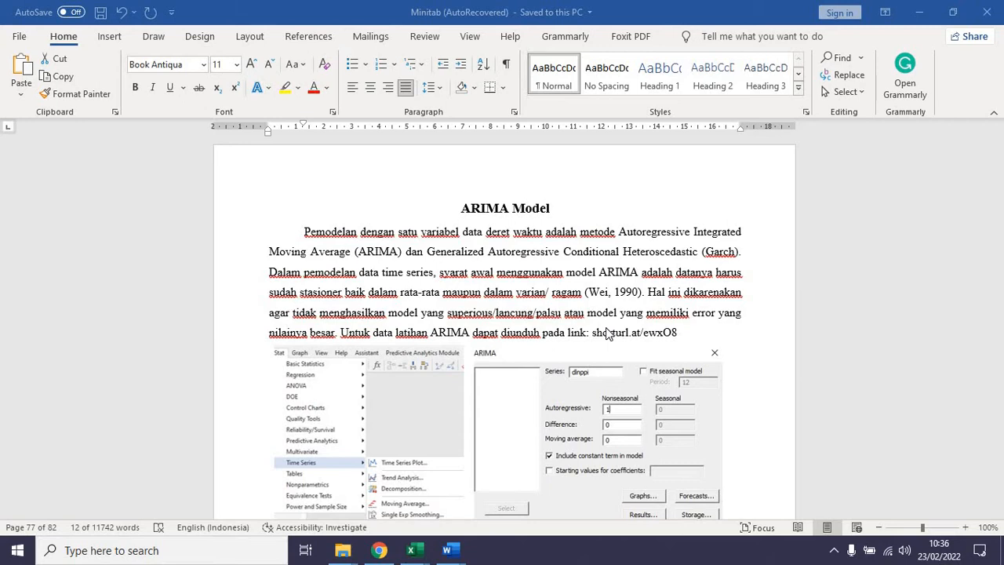
Step: Read the ARIMA Model section of the document, down to the dialog settings for the dlnppi series
{"action": "left_click", "coordinate": [584, 319]}
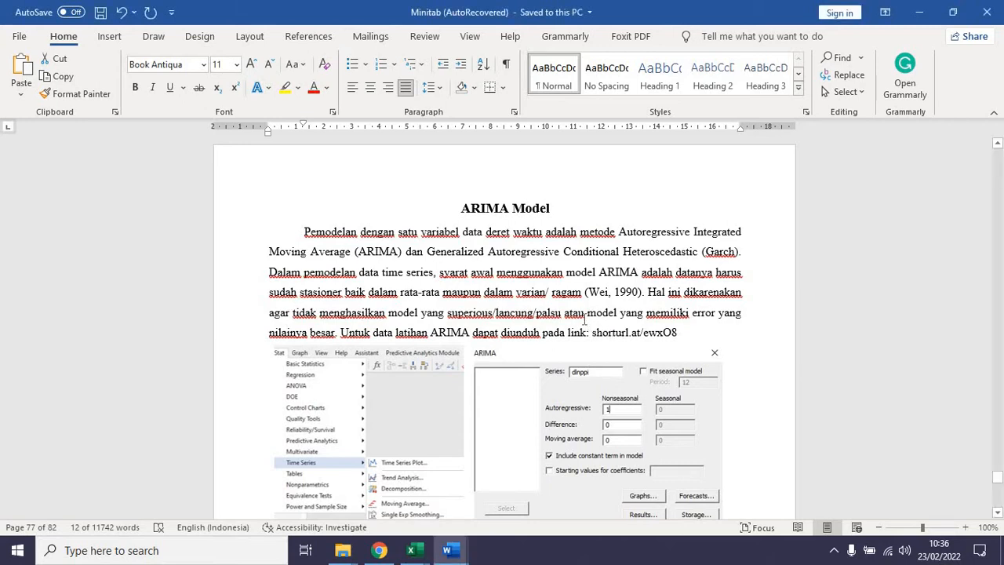
{"action": "scroll", "coordinate": [578, 323], "scroll_direction": "down", "scroll_amount": 1}
{"action": "left_click", "coordinate": [581, 322]}
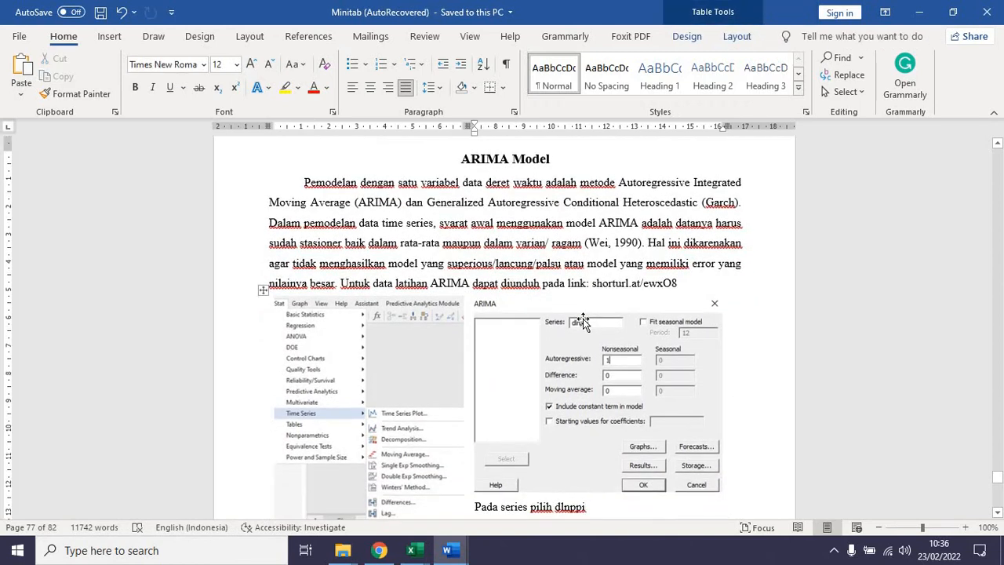
{"action": "scroll", "coordinate": [581, 322], "scroll_direction": "down", "scroll_amount": 2}
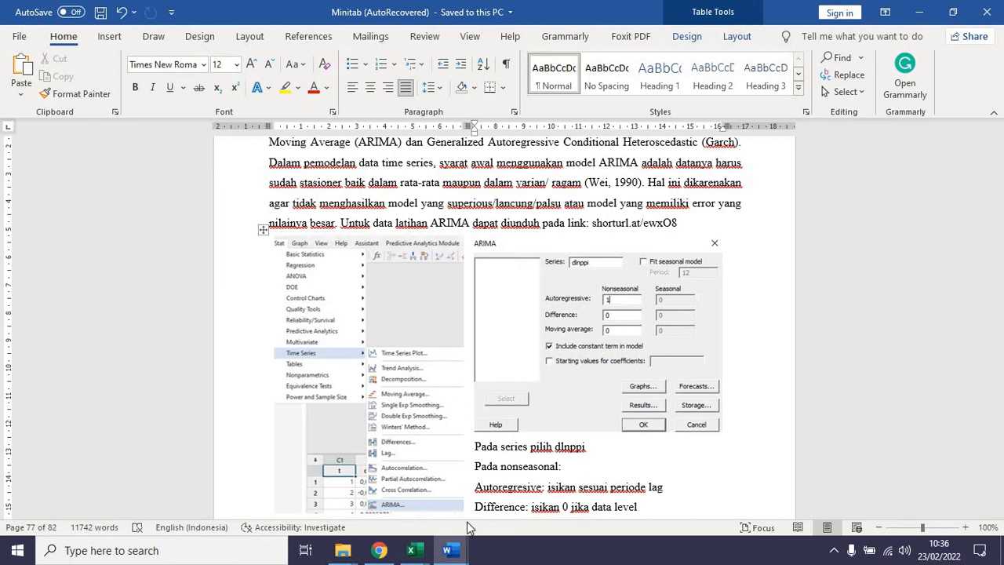
Step: Launch Minitab Statistical Software and maximize its window
{"action": "left_click", "coordinate": [16, 551]}
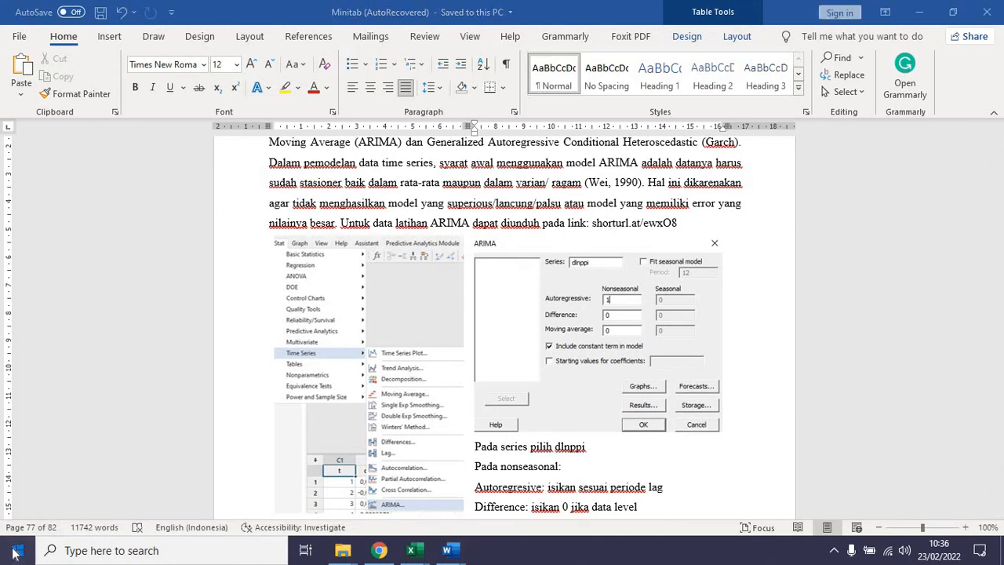
{"action": "type", "text": "minit"}
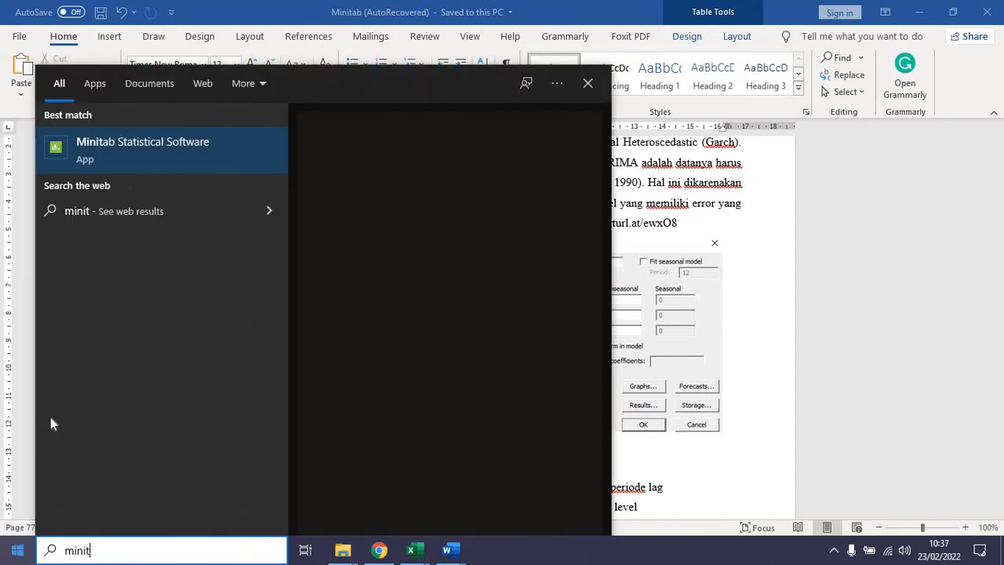
{"action": "left_click", "coordinate": [123, 157]}
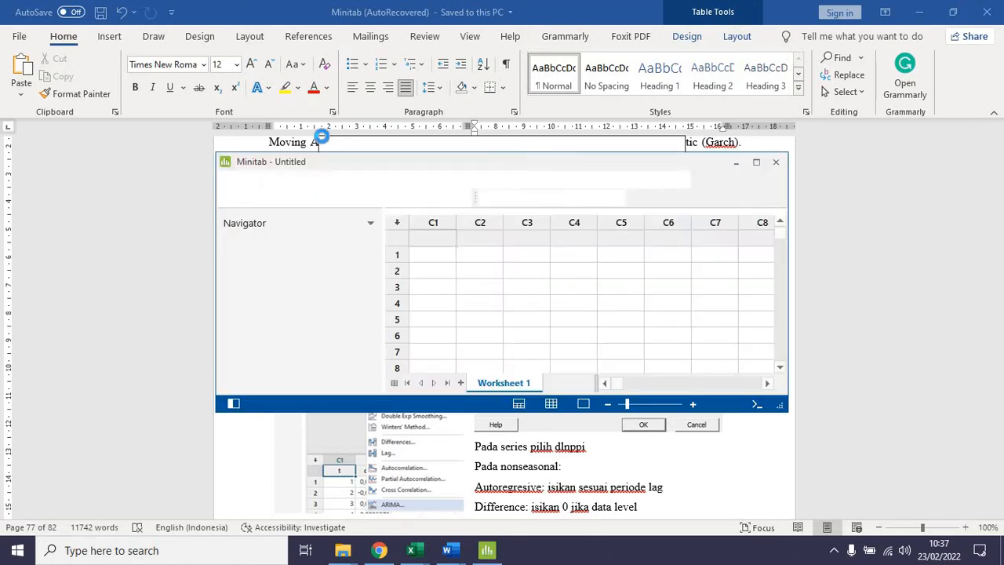
{"action": "left_click", "coordinate": [756, 162]}
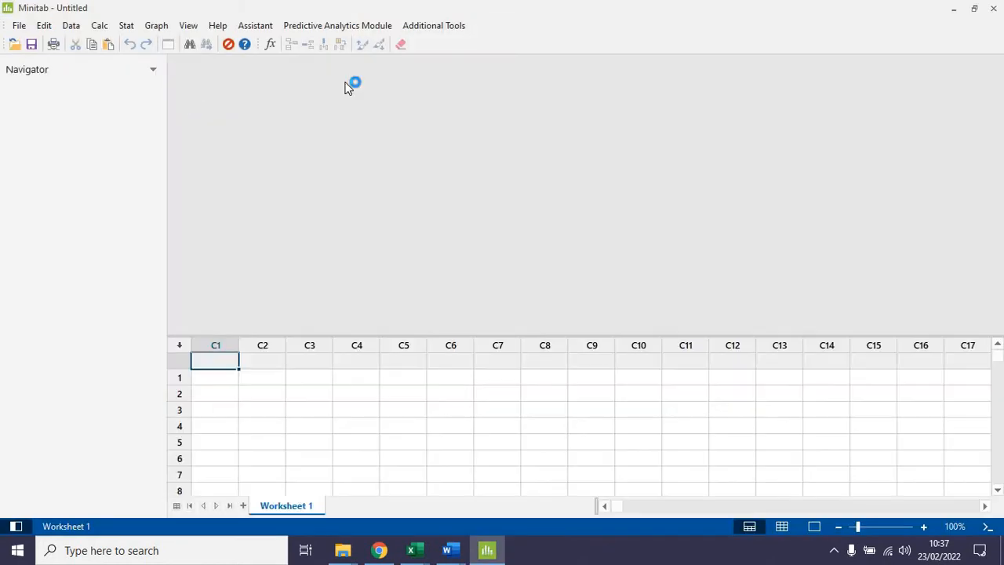
Step: Open the Data Arima.mpx file from the minitab folder inside the spss folder on Local Disk (D:)
{"action": "left_click", "coordinate": [21, 26]}
{"action": "left_click", "coordinate": [45, 66]}
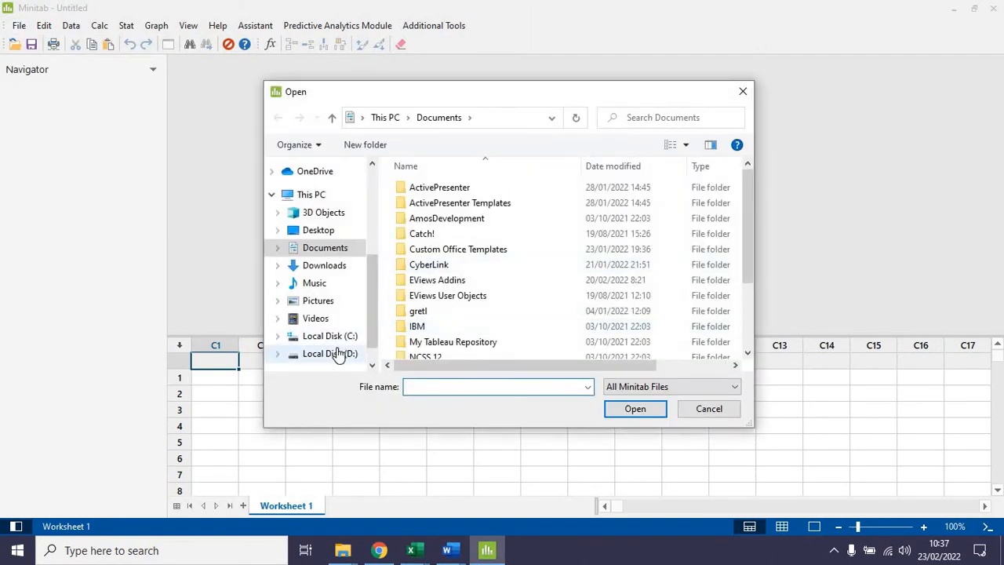
{"action": "left_click", "coordinate": [330, 353]}
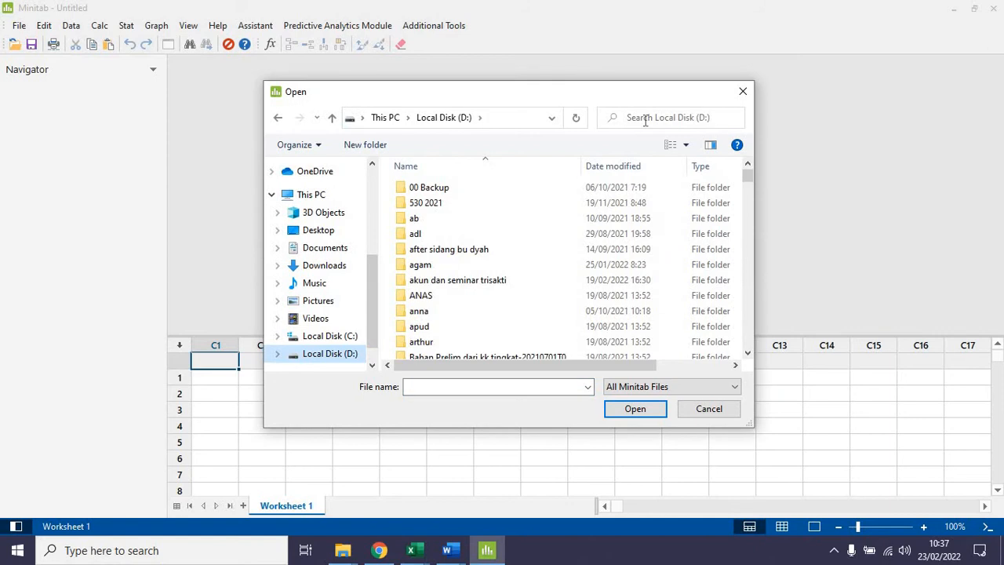
{"action": "left_click", "coordinate": [646, 119]}
{"action": "type", "text": "spss"}
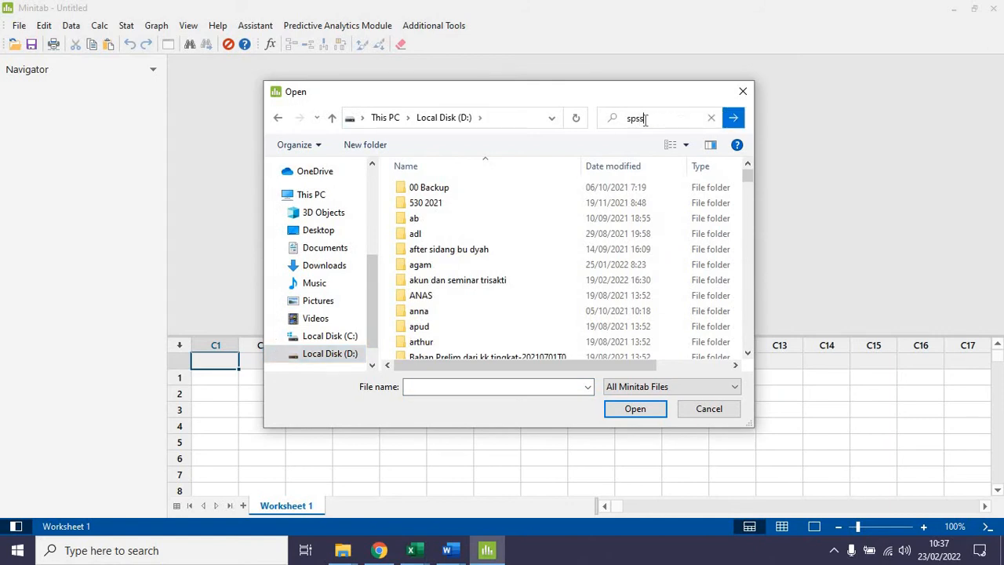
{"action": "key", "text": "Return"}
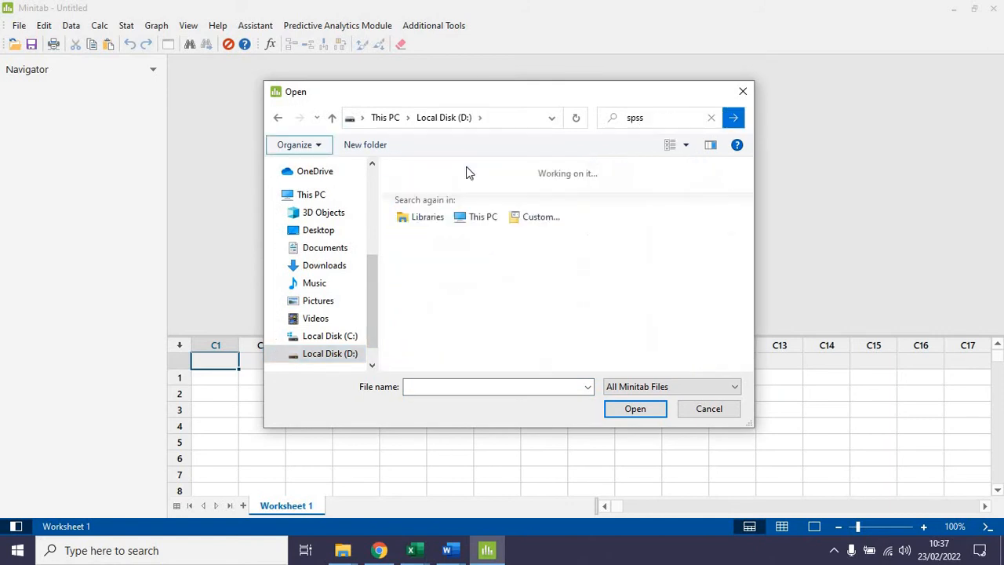
{"action": "left_click", "coordinate": [429, 186]}
{"action": "double_click", "coordinate": [428, 190]}
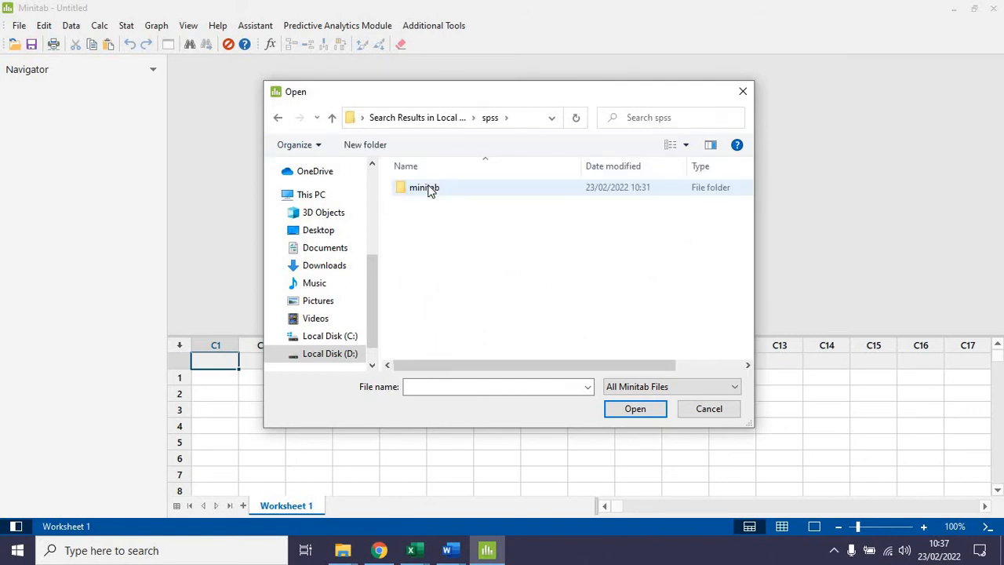
{"action": "double_click", "coordinate": [428, 190]}
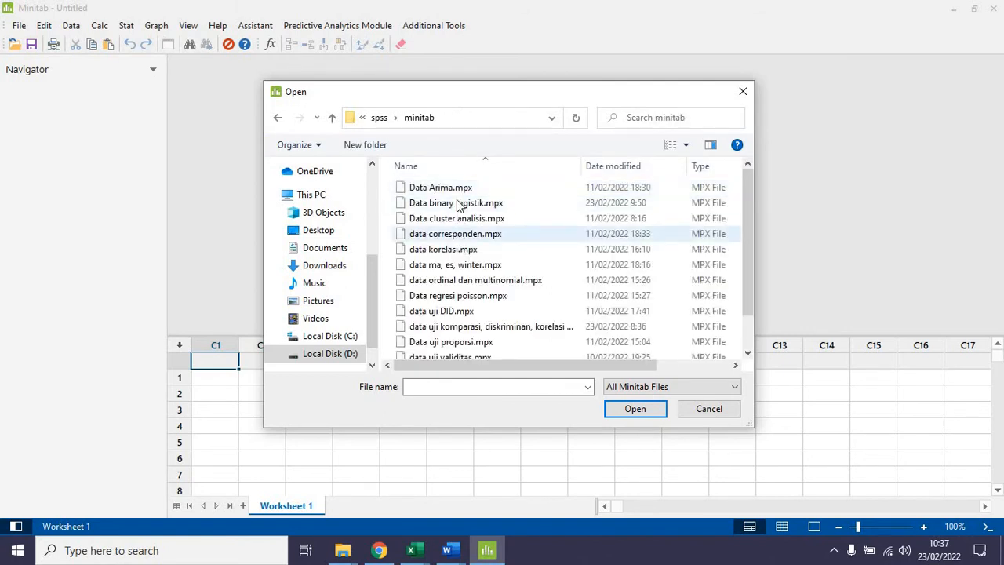
{"action": "left_click", "coordinate": [458, 191]}
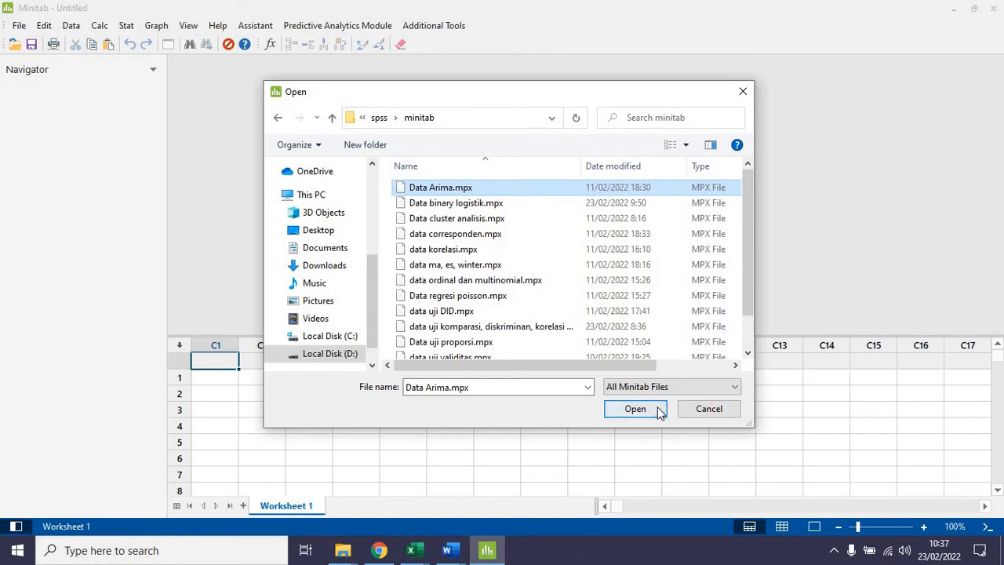
{"action": "left_click", "coordinate": [658, 407]}
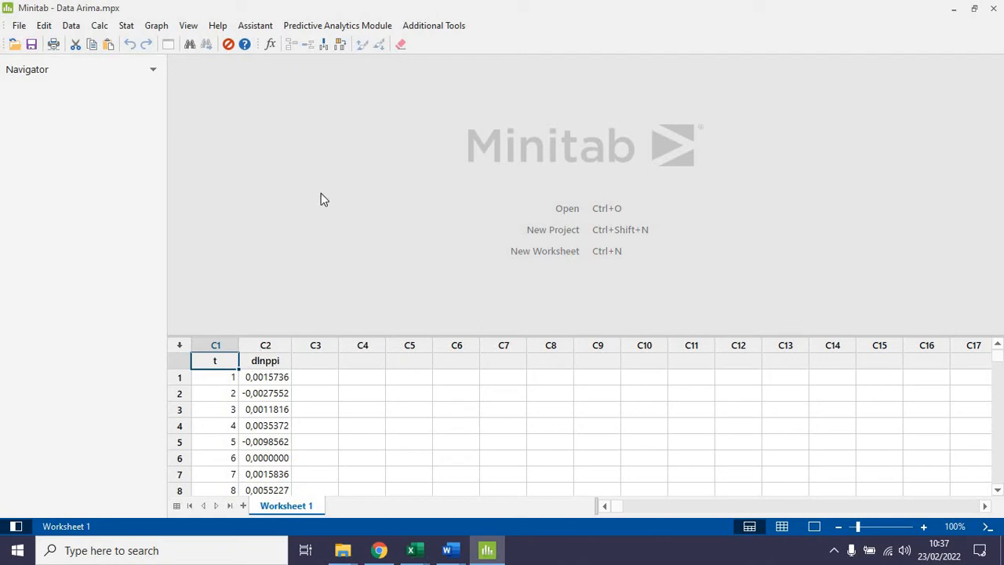
Step: Start a time series ARIMA analysis with dlnppi as the series and a nonseasonal autoregressive order of 0
{"action": "left_click", "coordinate": [130, 28]}
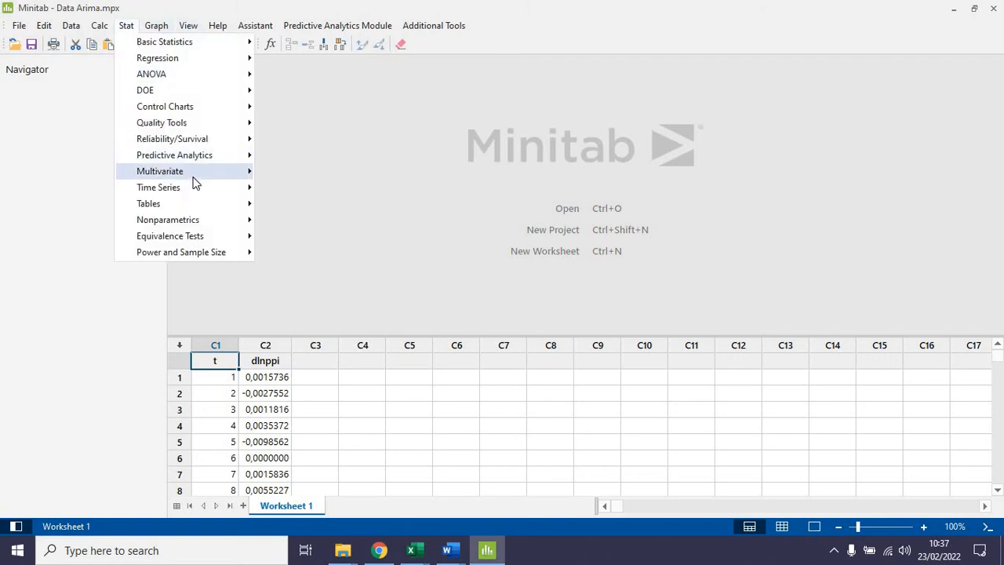
{"action": "mouse_move", "coordinate": [196, 193]}
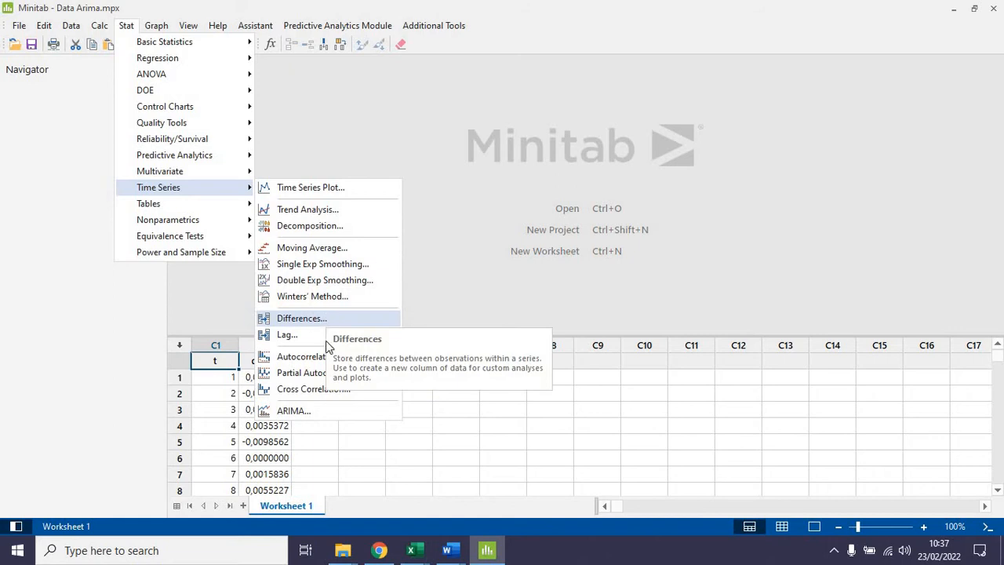
{"action": "left_click", "coordinate": [294, 411]}
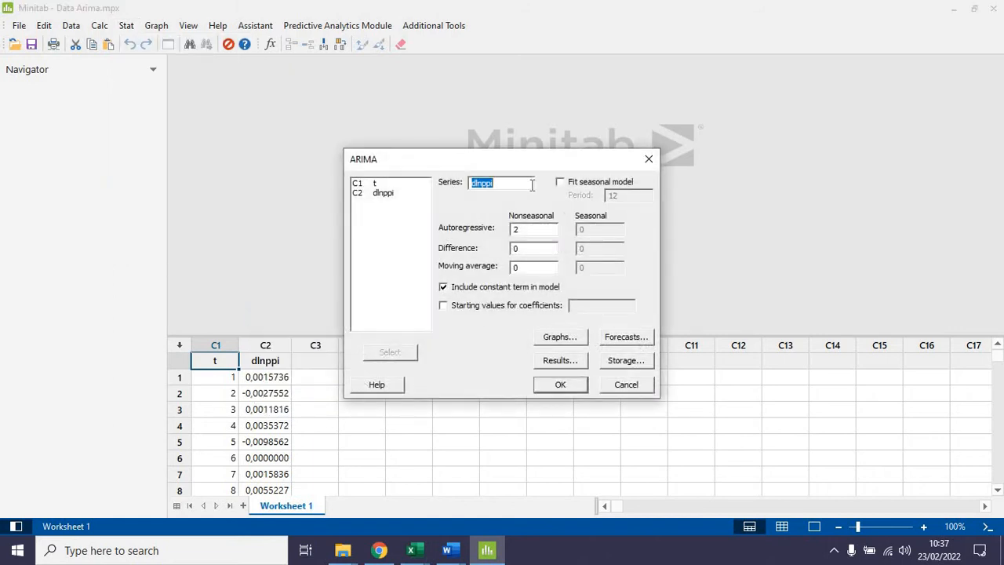
{"action": "key", "text": "BackSpace"}
{"action": "double_click", "coordinate": [531, 229]}
{"action": "type", "text": "0"}
{"action": "left_click", "coordinate": [494, 187]}
{"action": "double_click", "coordinate": [378, 193]}
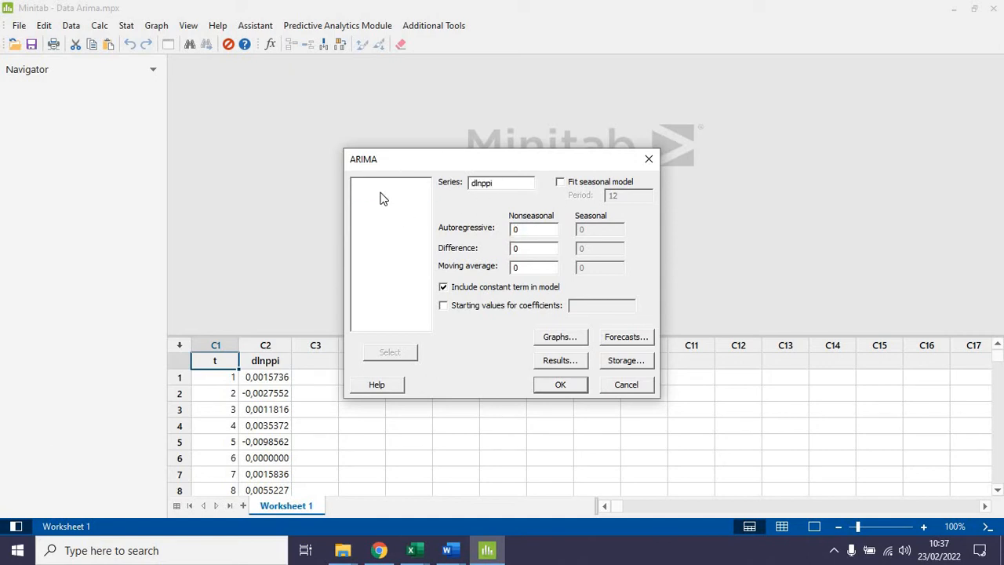
Step: Request four-in-one residual plots plus ACF and PACF of residuals, and set the nonseasonal autoregressive order to 1
{"action": "left_click", "coordinate": [574, 338]}
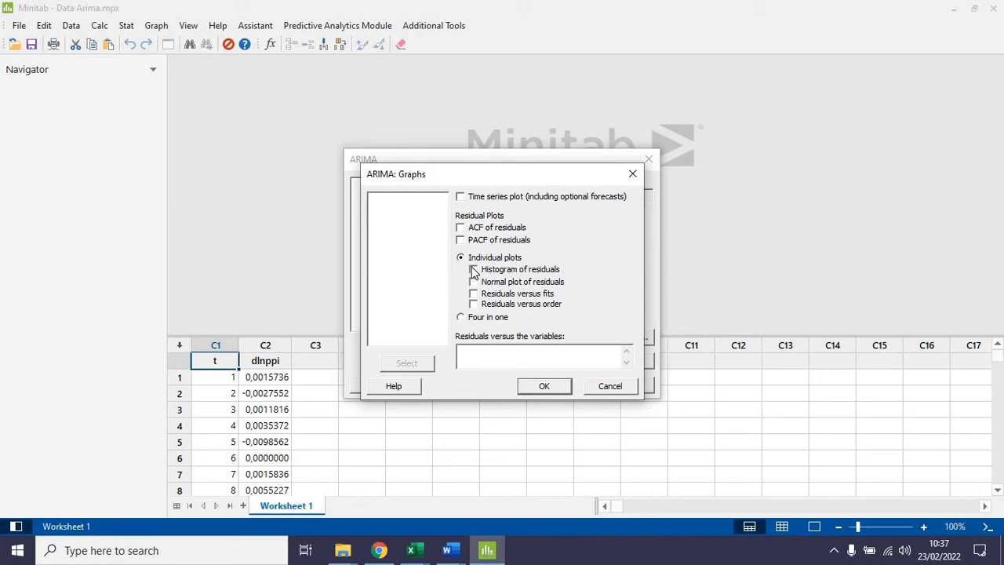
{"action": "left_click", "coordinate": [461, 316]}
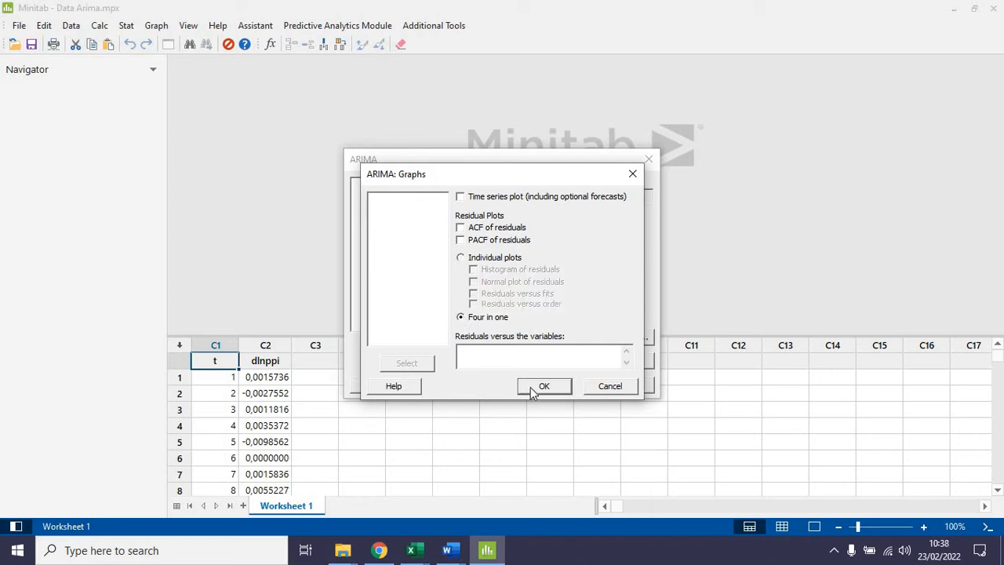
{"action": "left_click", "coordinate": [461, 228]}
{"action": "left_click", "coordinate": [460, 240]}
{"action": "left_click", "coordinate": [550, 386]}
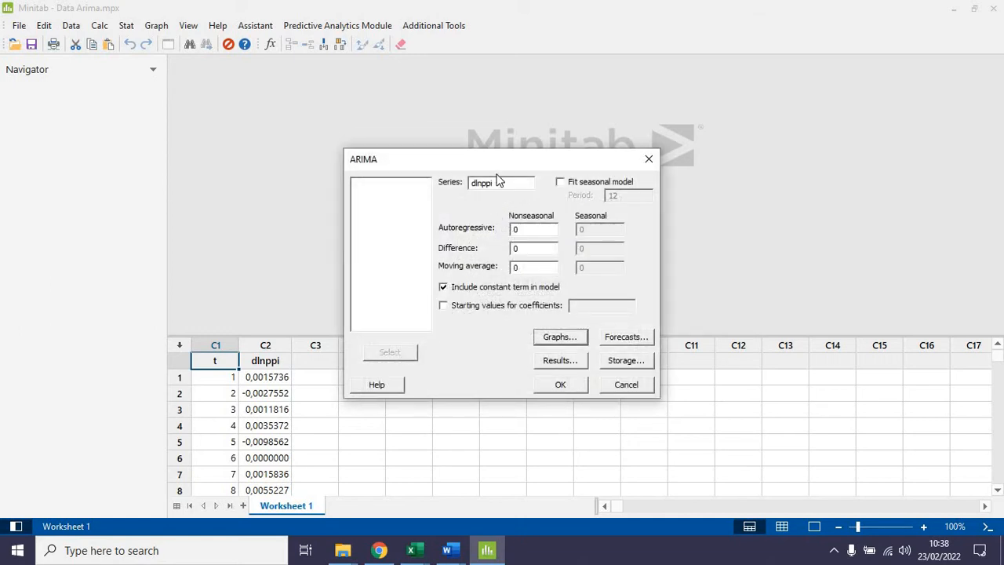
{"action": "double_click", "coordinate": [524, 229]}
{"action": "type", "text": "1"}
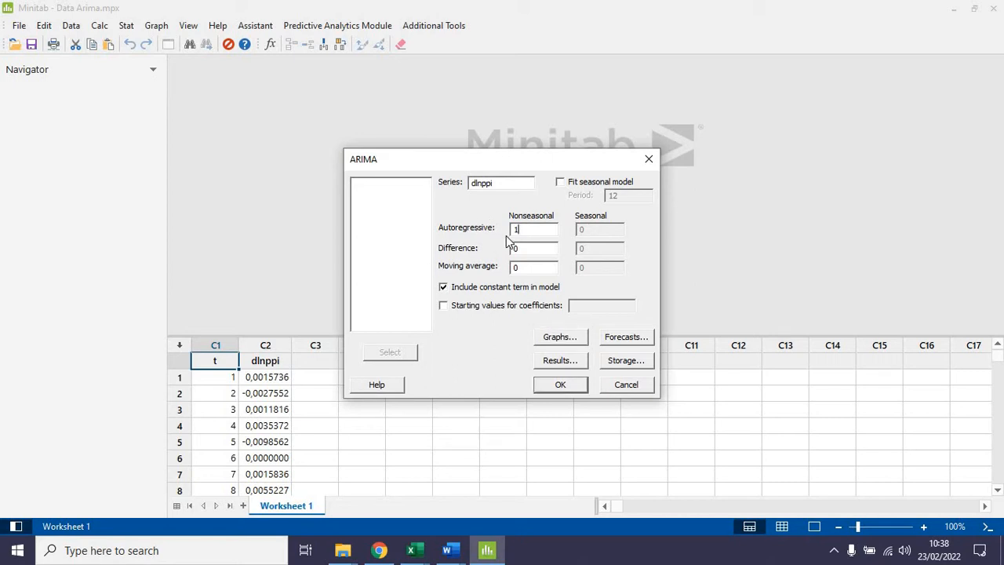
Step: Try a moving-average specification with nonseasonal autoregressive order 0 and moving average order 1
{"action": "double_click", "coordinate": [535, 228]}
{"action": "type", "text": "0"}
{"action": "double_click", "coordinate": [517, 267]}
{"action": "type", "text": "1"}
Step: Try nonseasonal autoregressive, difference and moving average orders of 1, and switch the seasonal model on and back off
{"action": "double_click", "coordinate": [518, 229]}
{"action": "type", "text": "1"}
{"action": "key", "text": "Tab"}
{"action": "type", "text": "1"}
{"action": "key", "text": "Tab"}
{"action": "type", "text": "0"}
{"action": "key", "text": "BackSpace"}
{"action": "type", "text": "1"}
{"action": "key", "text": "shift+Tab"}
{"action": "key", "text": "shift+Tab"}
{"action": "type", "text": "0"}
{"action": "double_click", "coordinate": [517, 228]}
{"action": "type", "text": "1"}
{"action": "left_click", "coordinate": [608, 185]}
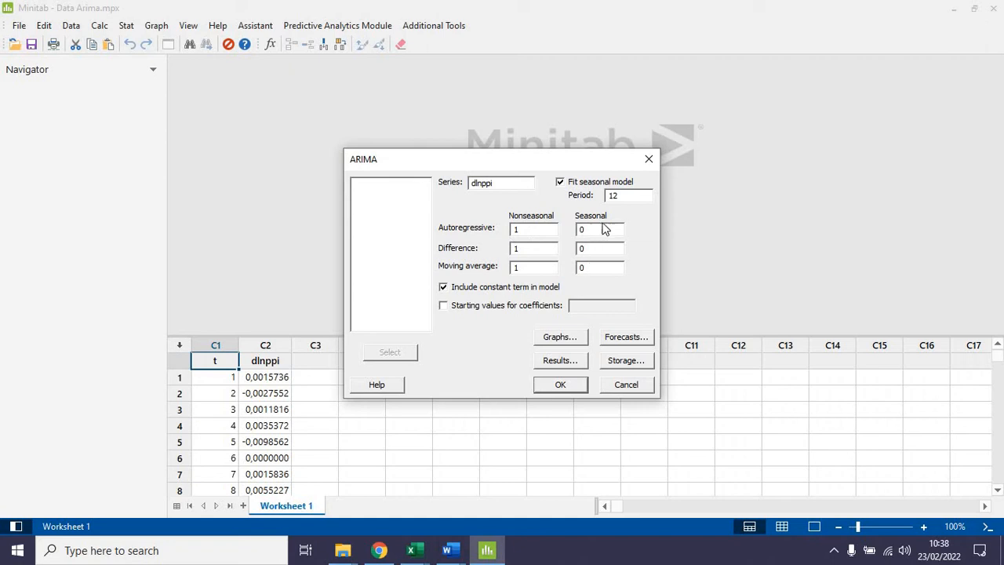
{"action": "left_click", "coordinate": [561, 182]}
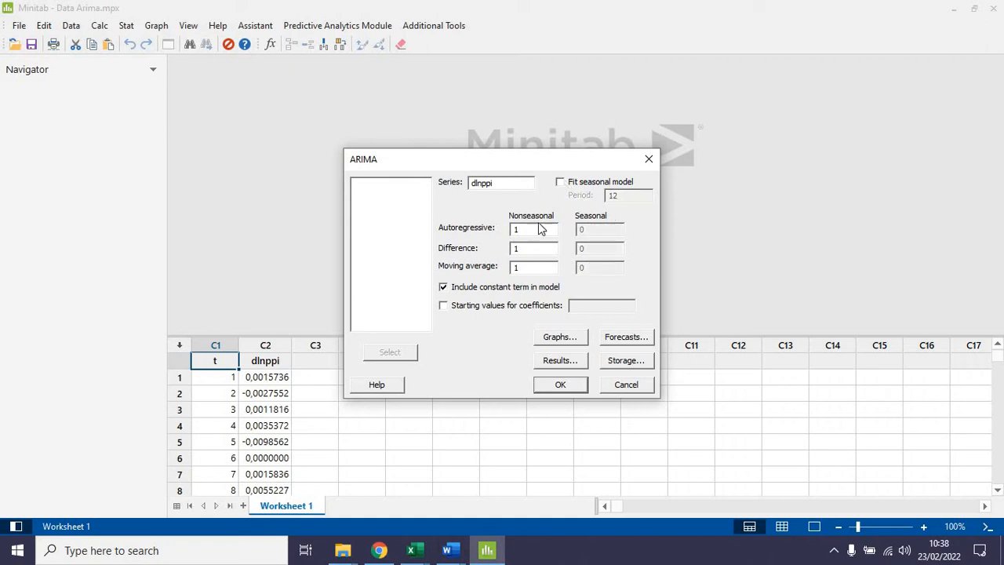
Step: Set the nonseasonal moving average and difference orders to 0 and run the ARIMA model
{"action": "left_click_drag", "start_coordinate": [522, 267], "coordinate": [487, 271]}
{"action": "type", "text": "0"}
{"action": "left_click", "coordinate": [524, 248]}
{"action": "type", "text": "0"}
{"action": "left_click", "coordinate": [544, 385]}
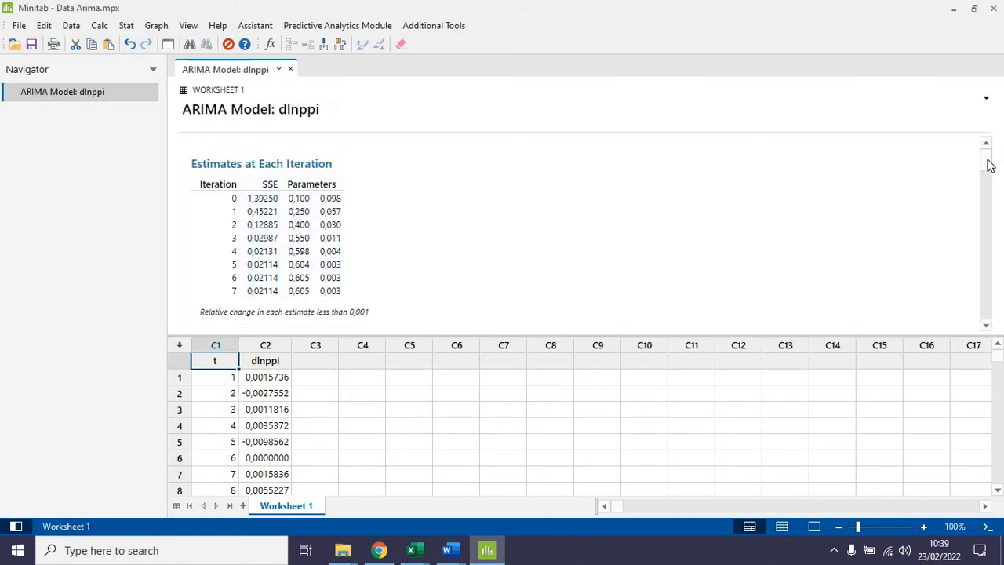
Step: Examine the ARIMA output: parameter estimates, Ljung-Box statistics, the ACF of residuals and the four-in-one residual plots
{"action": "left_click_drag", "start_coordinate": [990, 164], "coordinate": [998, 187]}
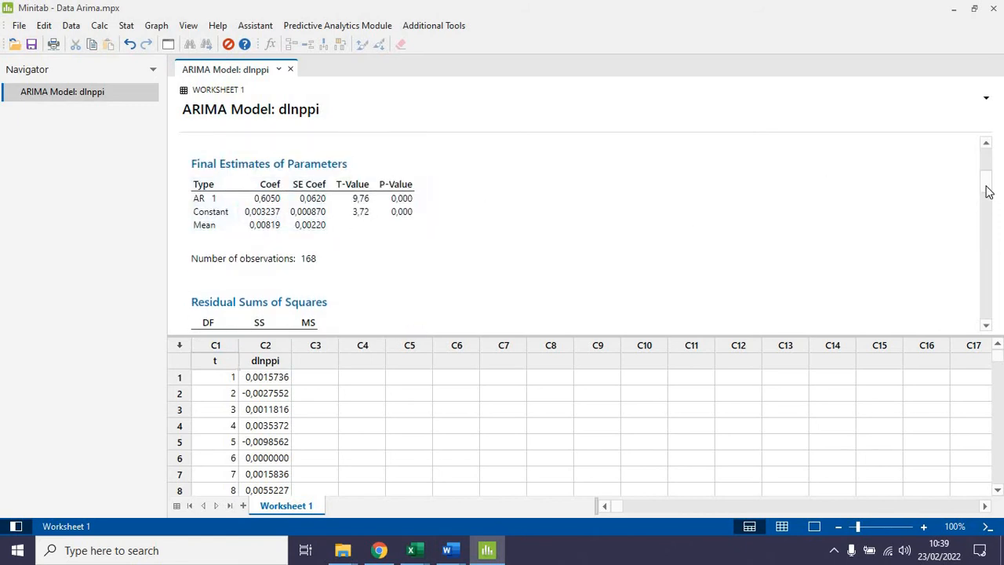
{"action": "left_click_drag", "start_coordinate": [990, 191], "coordinate": [989, 218]}
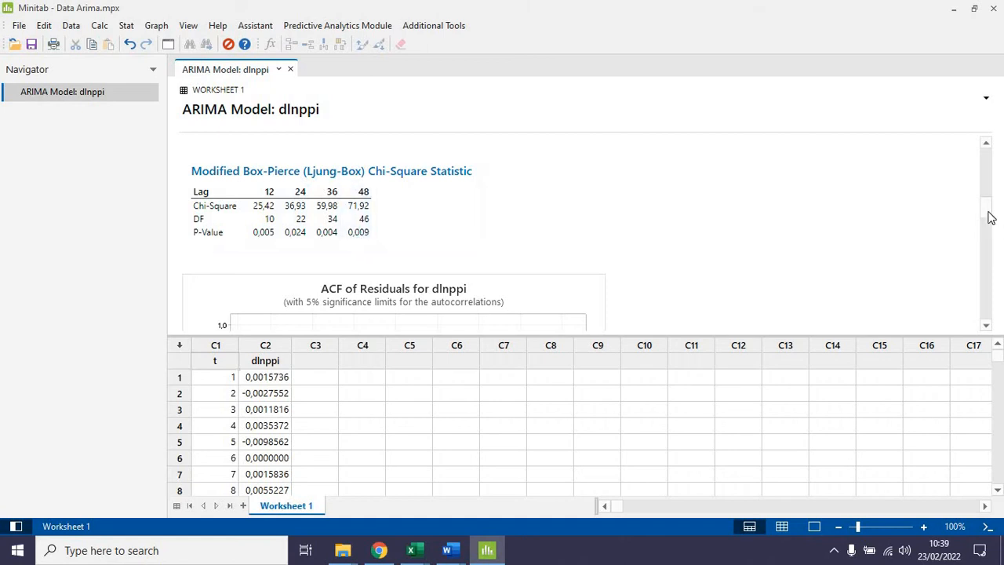
{"action": "mouse_move", "coordinate": [989, 214]}
{"action": "left_mouse_down"}
{"action": "mouse_move", "coordinate": [989, 238]}
{"action": "mouse_move", "coordinate": [988, 228]}
{"action": "left_mouse_up"}
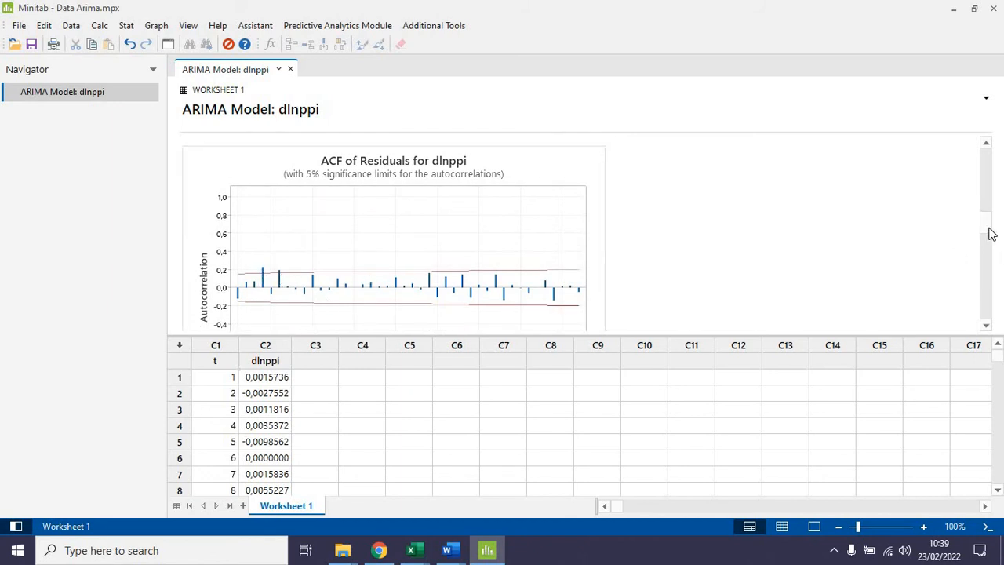
{"action": "left_click_drag", "start_coordinate": [989, 231], "coordinate": [977, 304]}
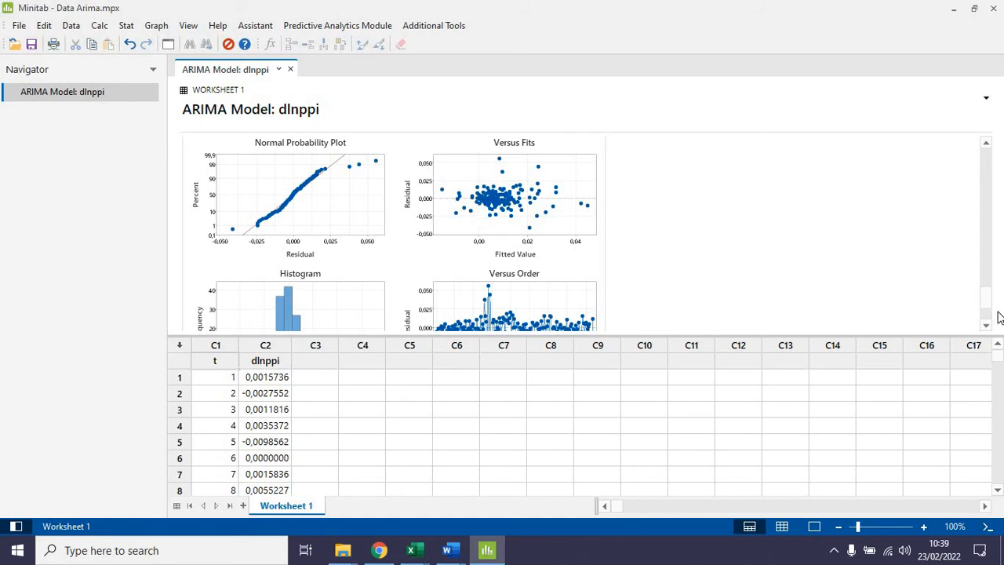
{"action": "left_click_drag", "start_coordinate": [986, 298], "coordinate": [986, 310]}
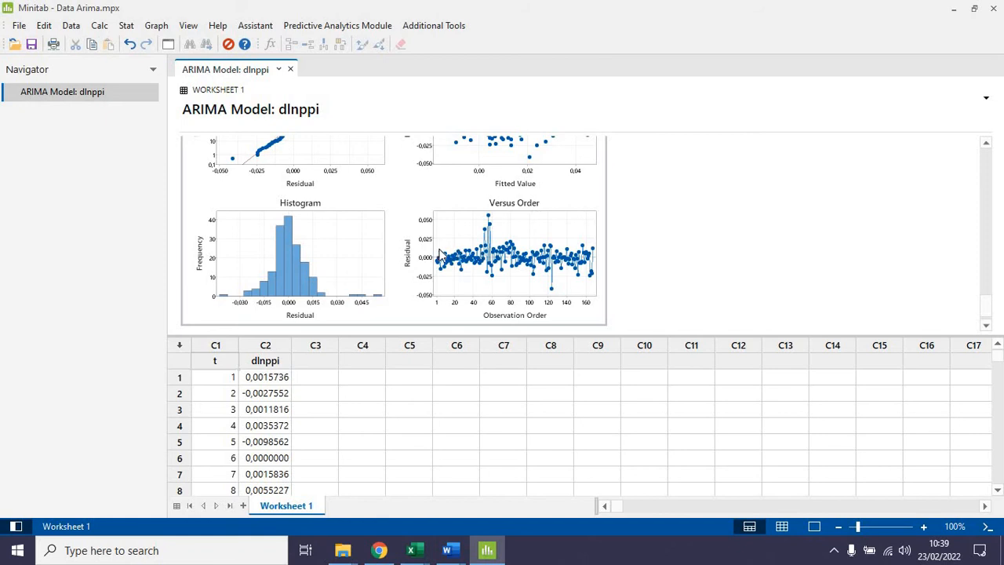
Step: Run a second ARIMA model on dlnppi with the nonseasonal autoregressive order set to 0
{"action": "left_click", "coordinate": [127, 27]}
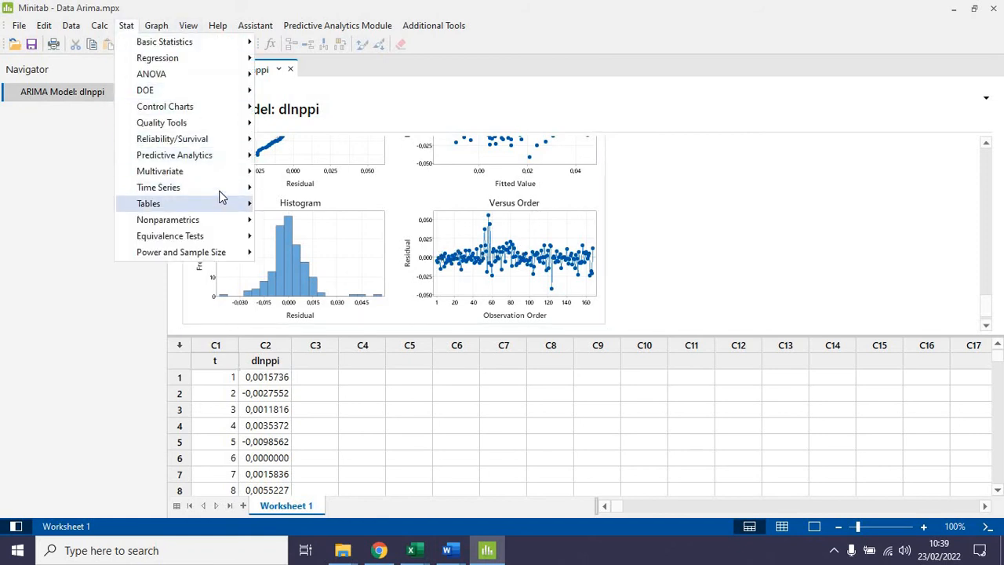
{"action": "mouse_move", "coordinate": [224, 188]}
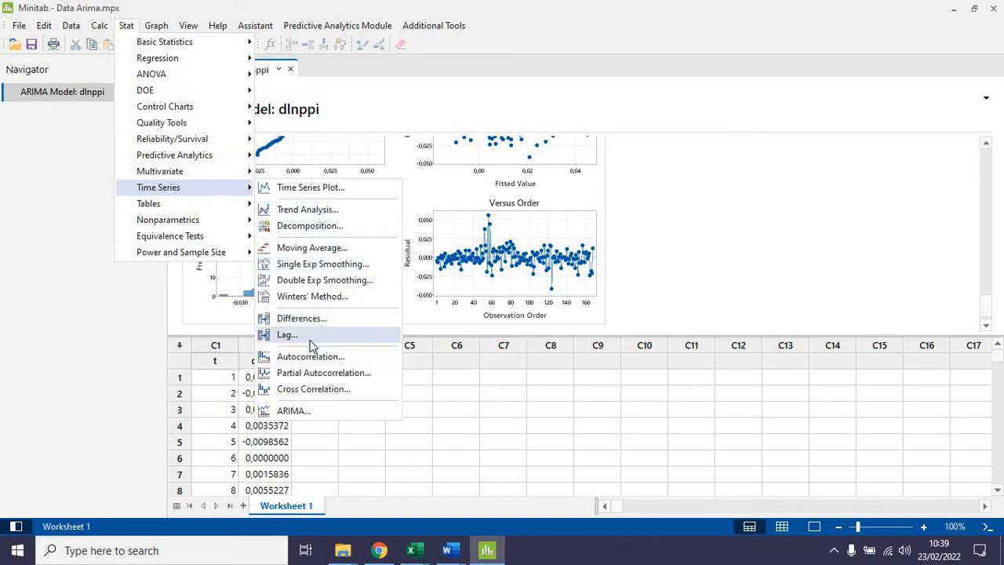
{"action": "left_click", "coordinate": [339, 408]}
{"action": "left_click", "coordinate": [527, 230]}
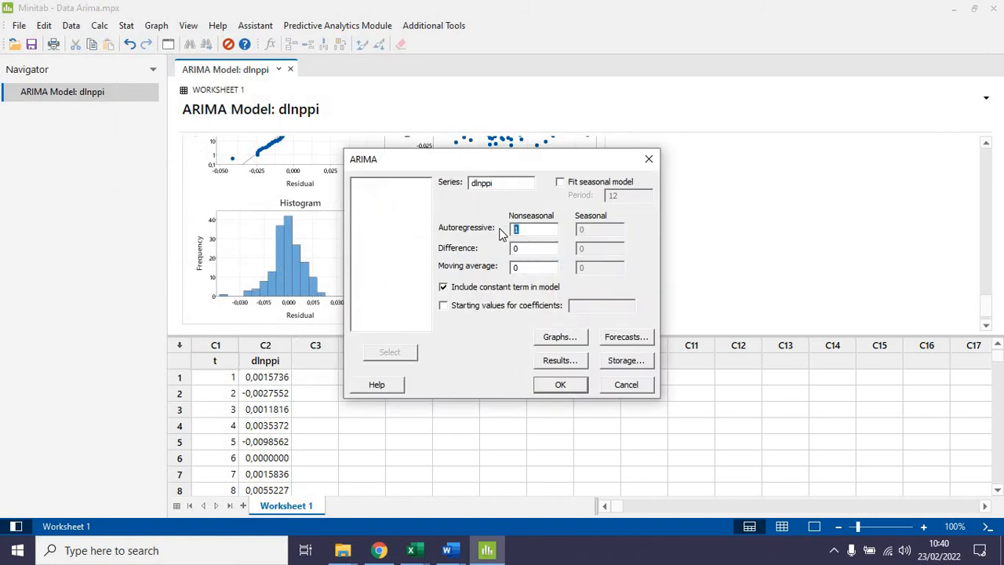
{"action": "type", "text": "0"}
{"action": "left_click_drag", "start_coordinate": [477, 261], "coordinate": [476, 262]}
{"action": "left_click", "coordinate": [571, 382]}
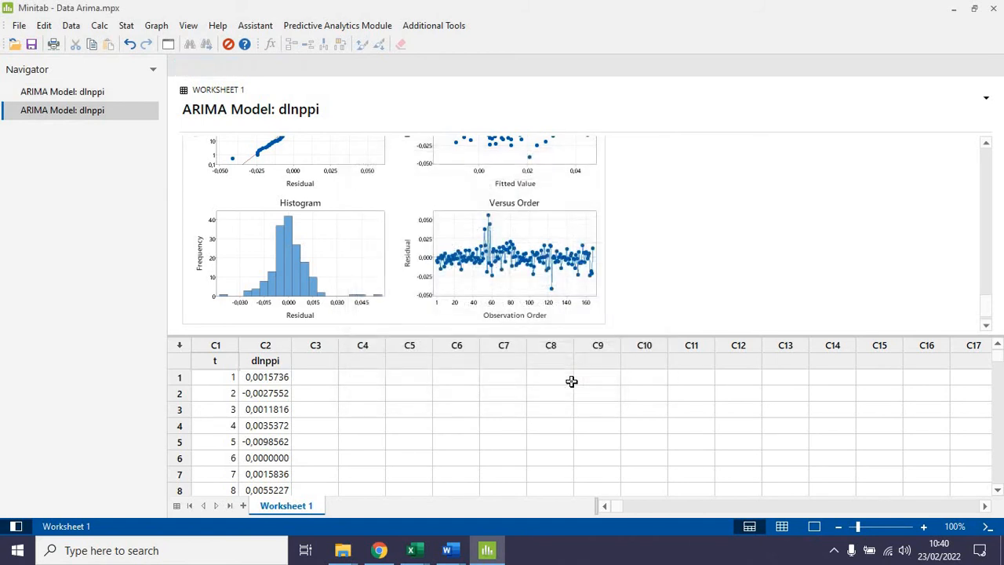
Step: Run a third ARIMA model on dlnppi with the nonseasonal autoregressive order set to 1, alongside the first-order moving average term
{"action": "left_click", "coordinate": [127, 26]}
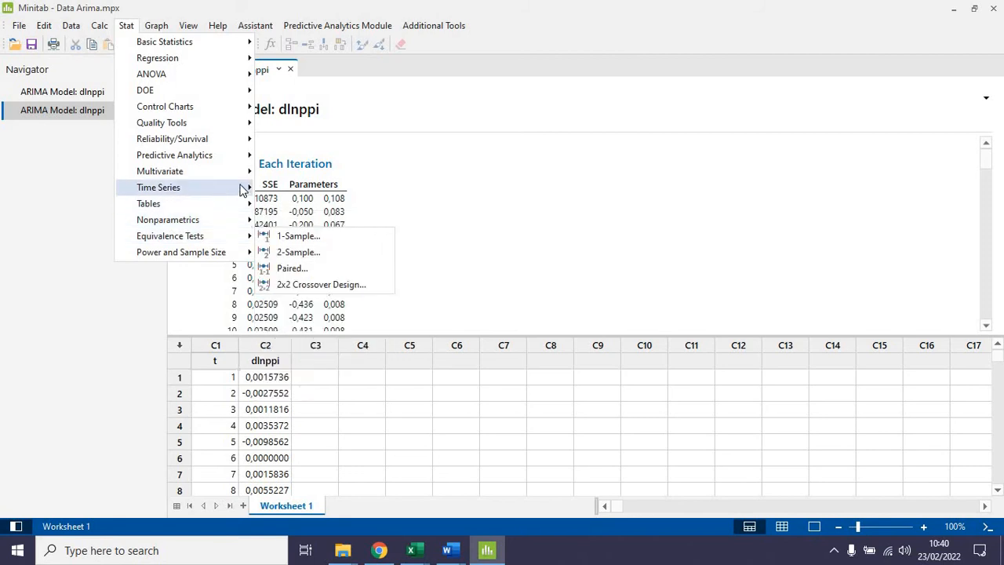
{"action": "mouse_move", "coordinate": [197, 187]}
{"action": "left_click", "coordinate": [328, 411]}
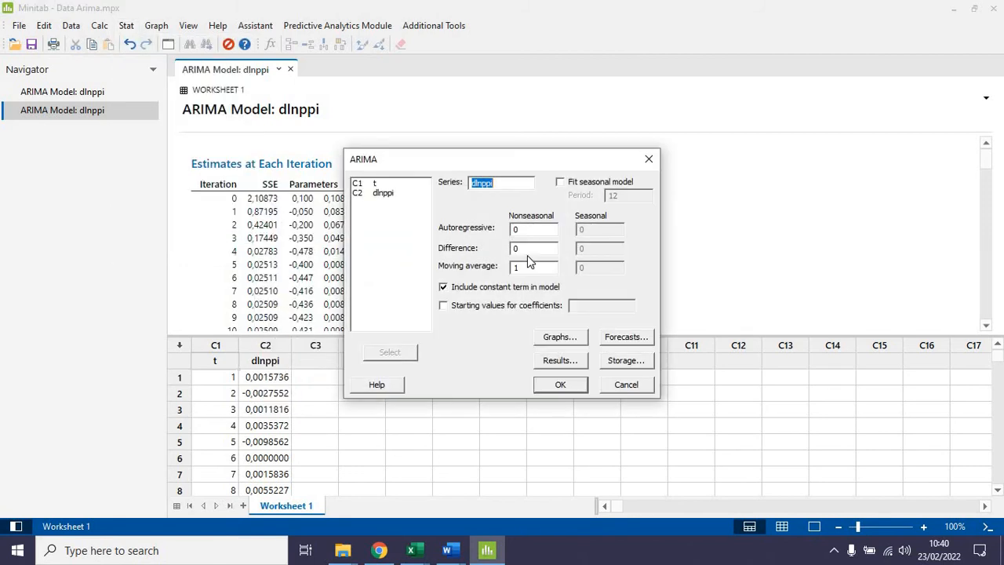
{"action": "double_click", "coordinate": [527, 230]}
{"action": "type", "text": "1"}
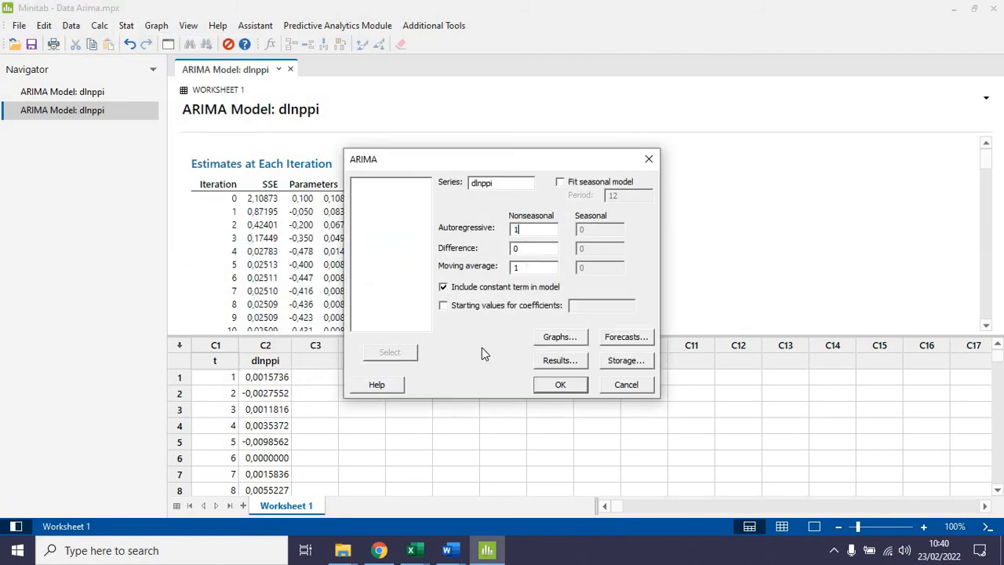
{"action": "left_click", "coordinate": [558, 385]}
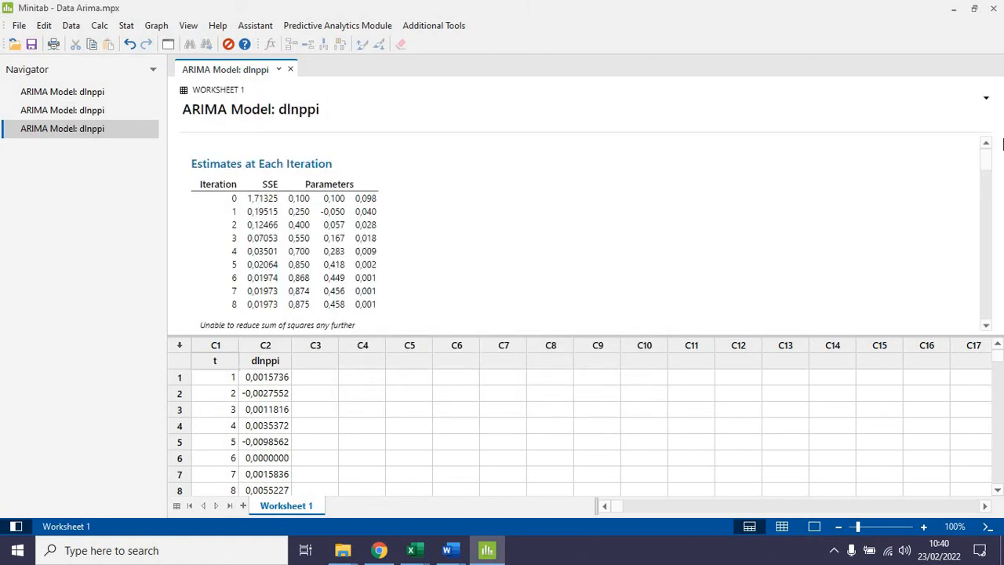
Step: Examine the new ARIMA output: Ljung-Box statistics, ACF and PACF of residuals, and the four-in-one residual plots
{"action": "left_click_drag", "start_coordinate": [988, 170], "coordinate": [991, 217]}
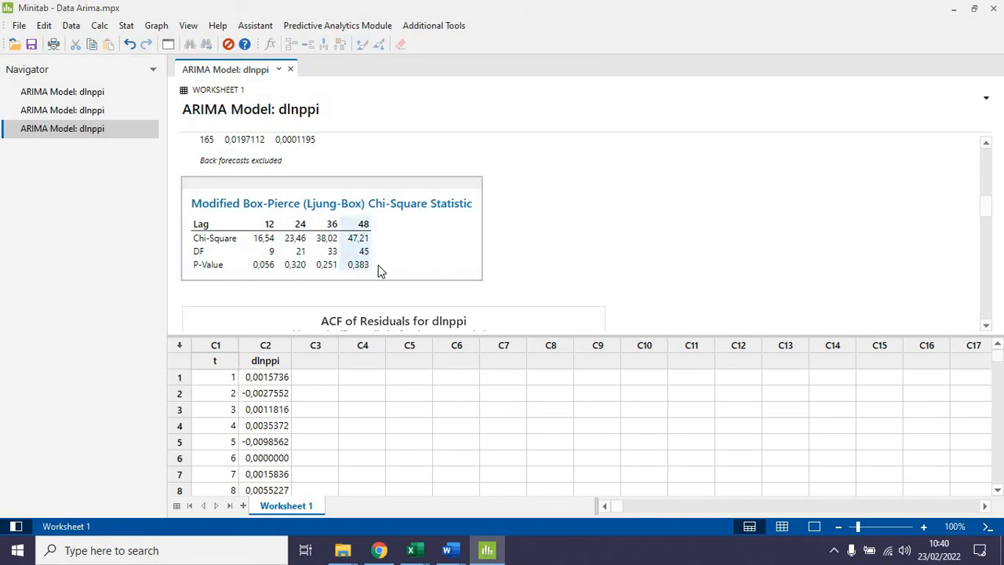
{"action": "left_click", "coordinate": [990, 232]}
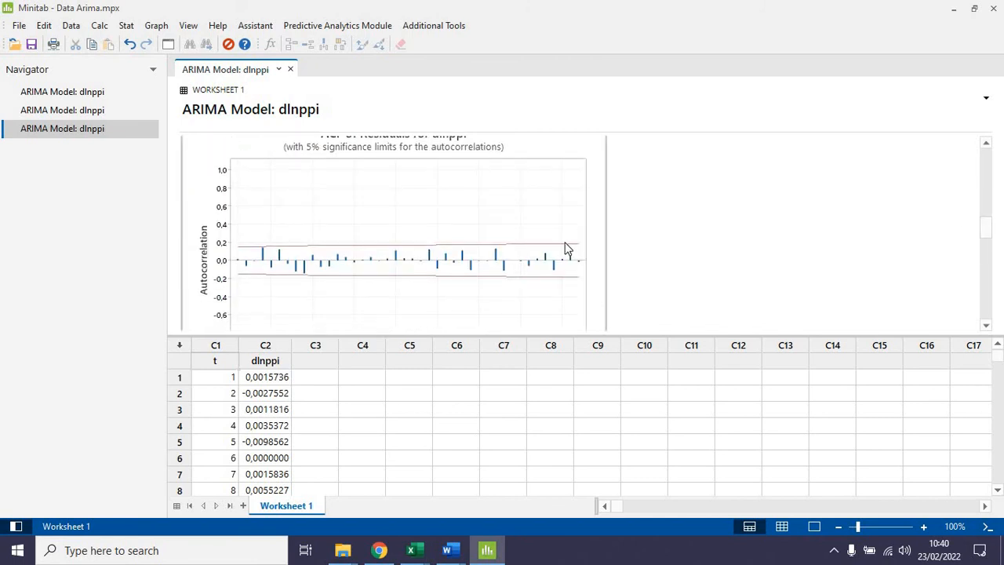
{"action": "left_click", "coordinate": [992, 241]}
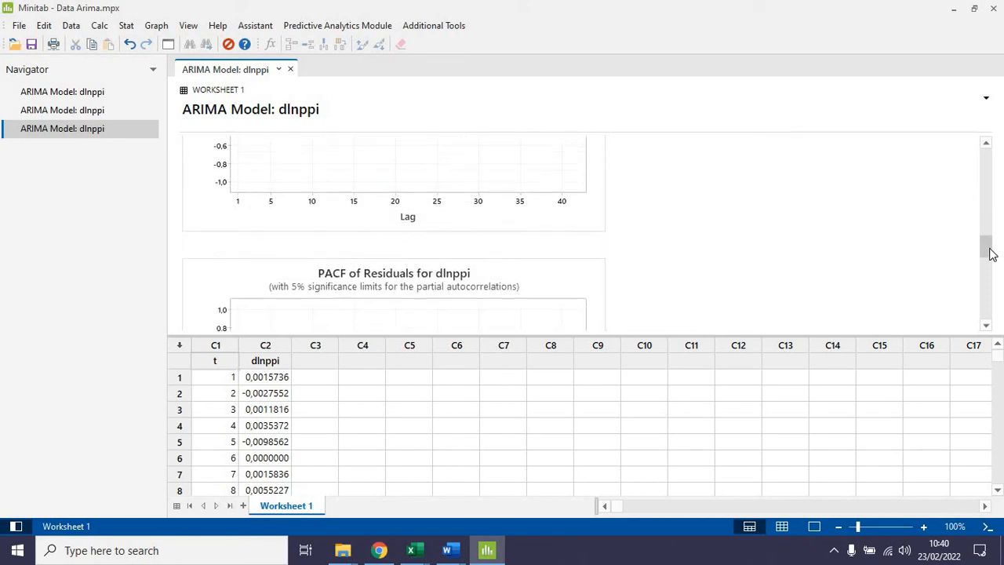
{"action": "left_click_drag", "start_coordinate": [992, 254], "coordinate": [993, 291]}
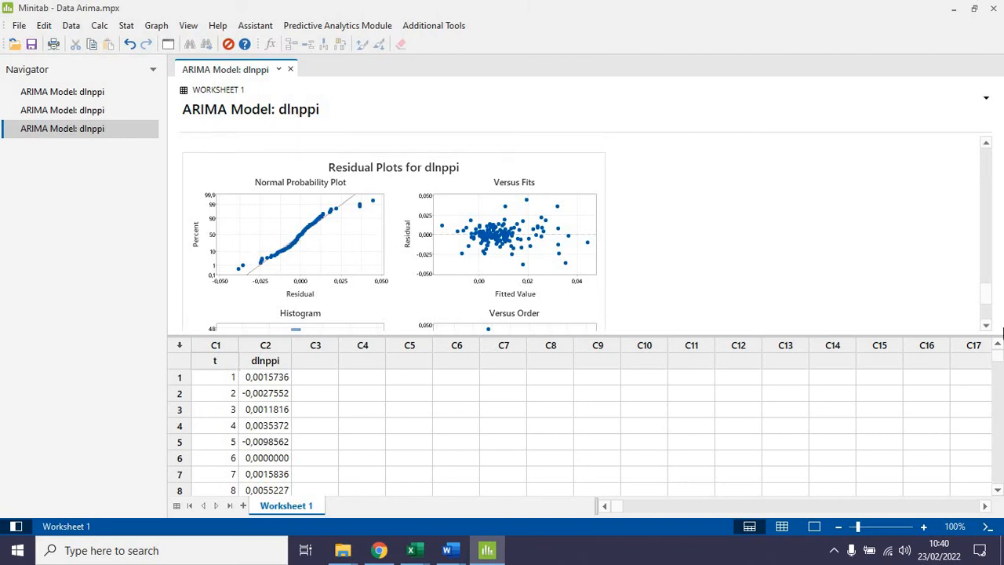
{"action": "left_click_drag", "start_coordinate": [985, 292], "coordinate": [990, 319]}
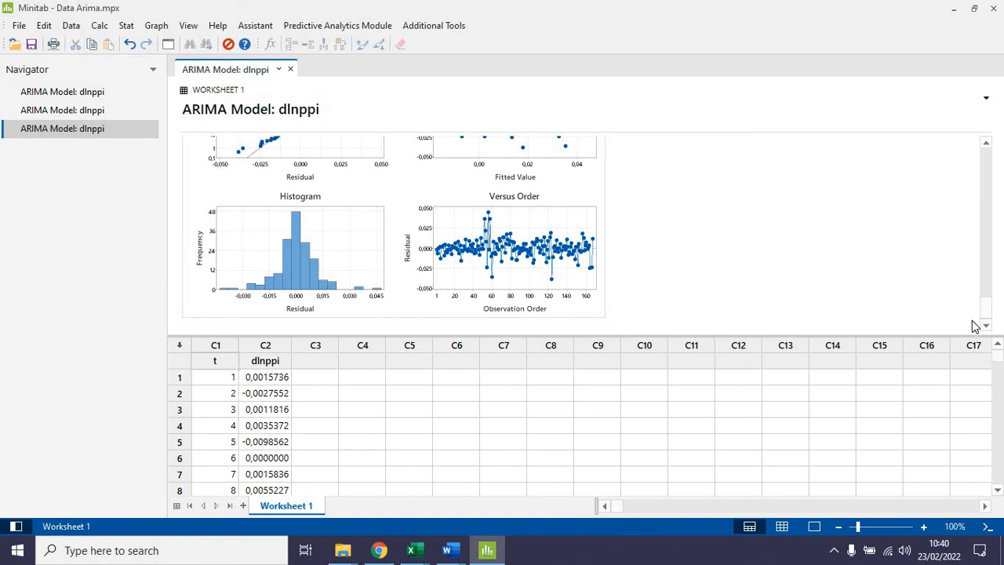
{"action": "left_click_drag", "start_coordinate": [986, 314], "coordinate": [985, 247]}
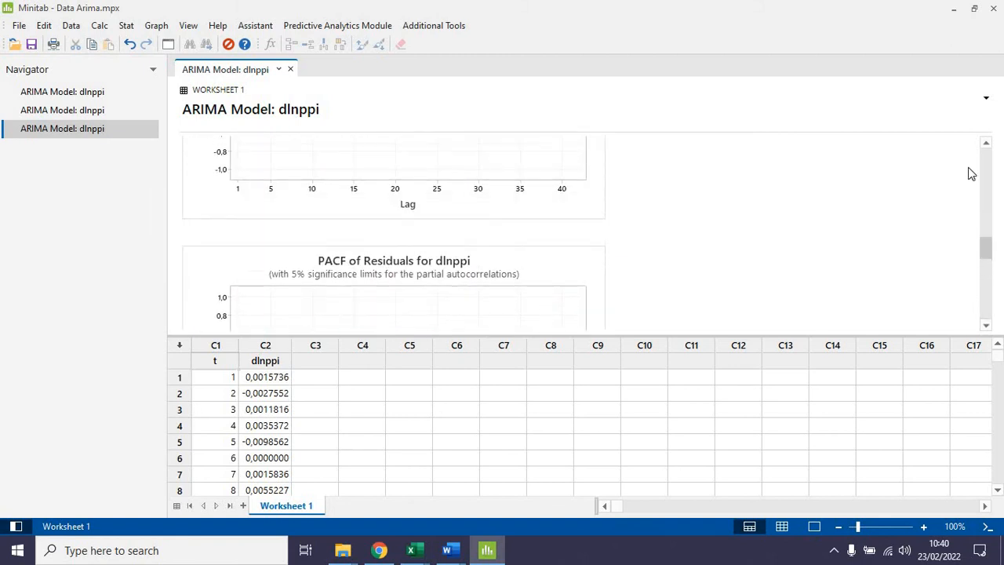
{"action": "scroll", "coordinate": [971, 168], "scroll_direction": "up", "scroll_amount": 10}
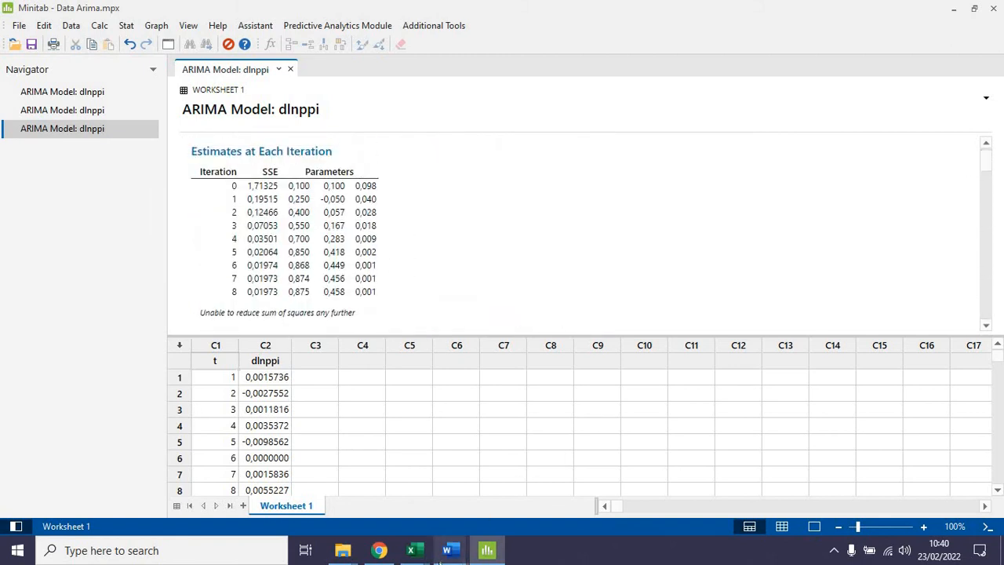
Step: Switch to the Minitab (AutoRecovered) document in Word and check the ARMA(1,1) parameter p-values in the model summaries
{"action": "mouse_move", "coordinate": [442, 553]}
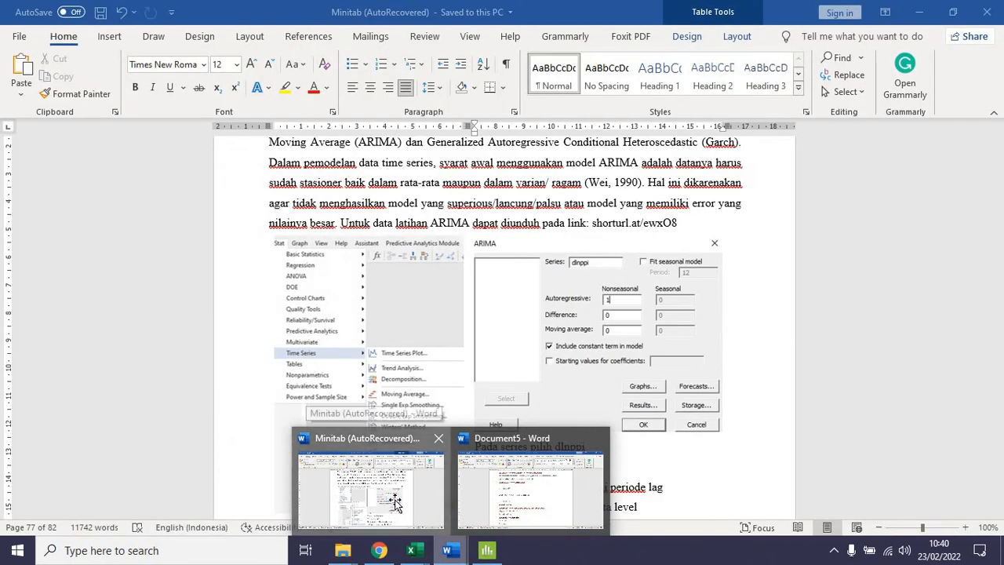
{"action": "left_click", "coordinate": [394, 502]}
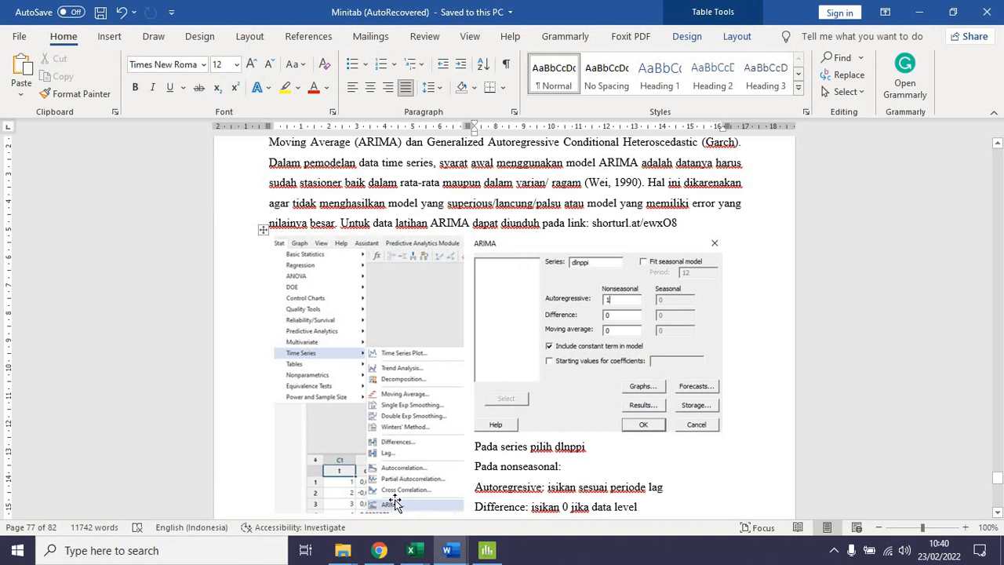
{"action": "left_click_drag", "start_coordinate": [998, 477], "coordinate": [997, 481]}
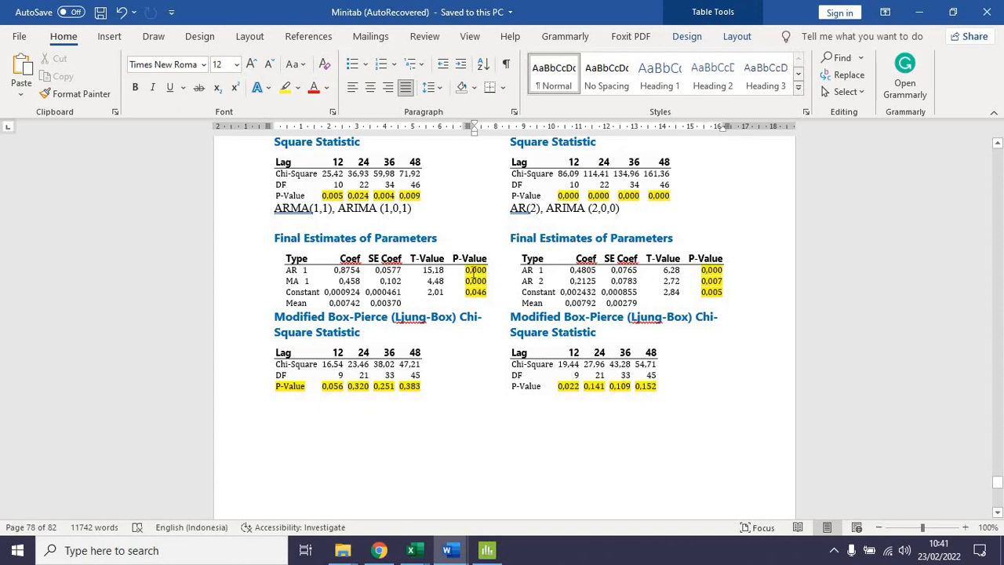
{"action": "left_click_drag", "start_coordinate": [474, 273], "coordinate": [477, 296]}
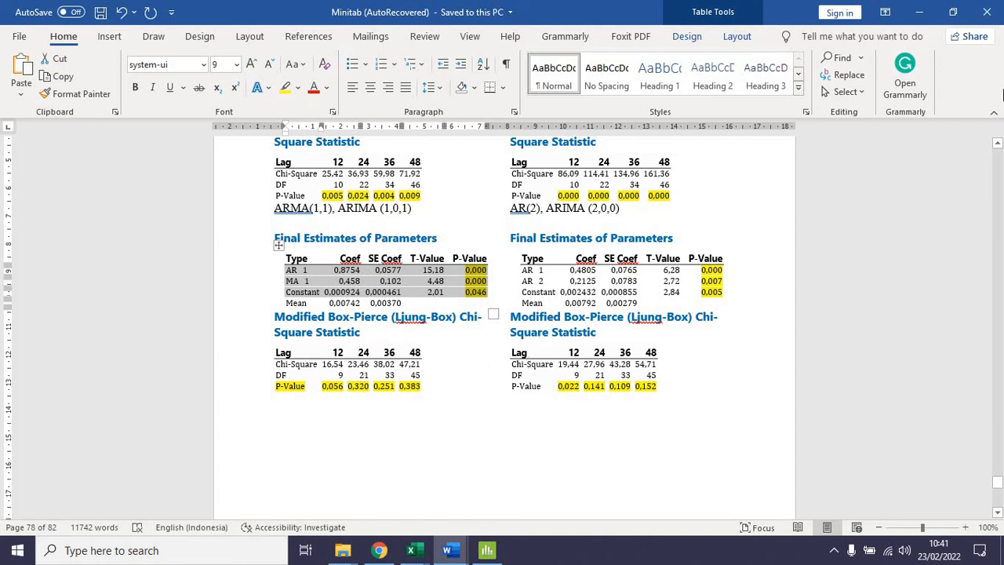
Step: Compare the parameter and Ljung-Box p-values of the AR(1) and MA(1) models with those of ARMA(1,1) and AR(2)
{"action": "left_click", "coordinate": [996, 145]}
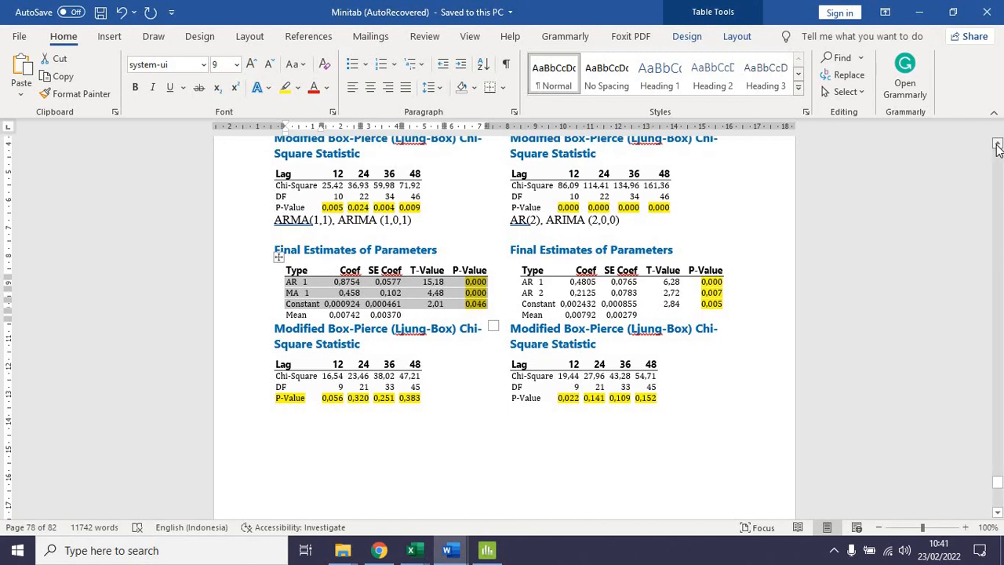
{"action": "scroll", "coordinate": [997, 146], "scroll_direction": "up", "scroll_amount": 5}
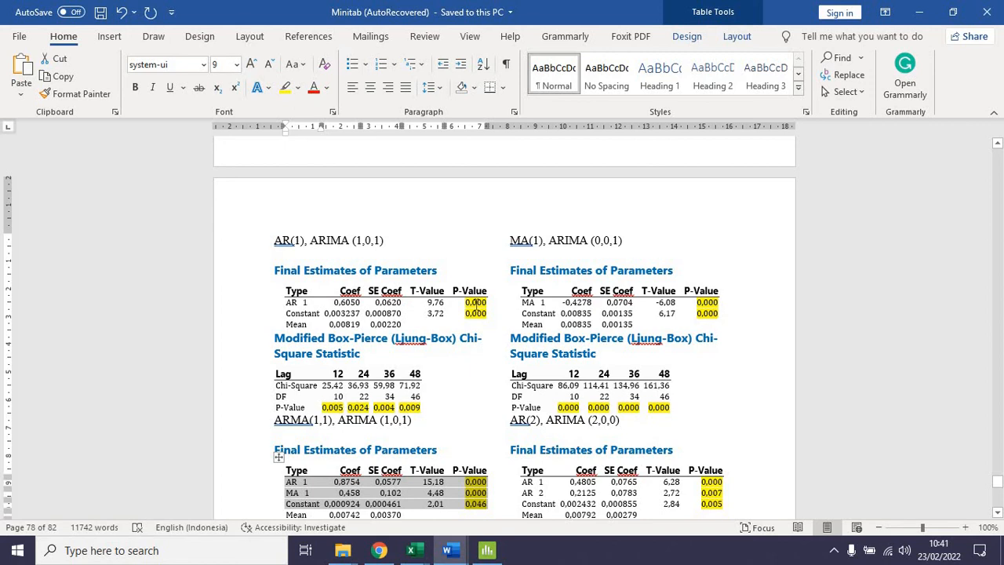
{"action": "left_click", "coordinate": [470, 312]}
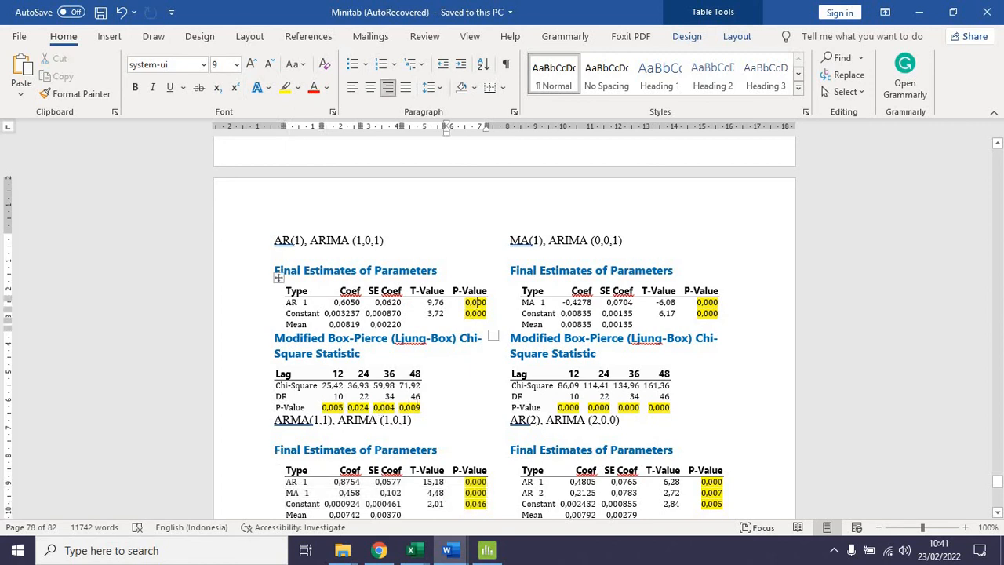
{"action": "left_click_drag", "start_coordinate": [380, 408], "coordinate": [417, 407]}
{"action": "left_click", "coordinate": [670, 313]}
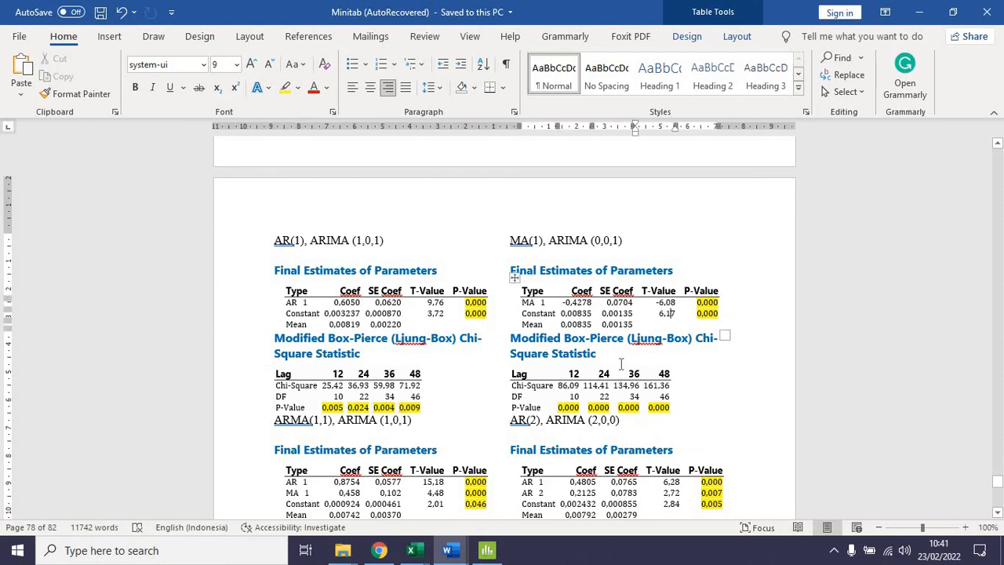
{"action": "left_click", "coordinate": [998, 514]}
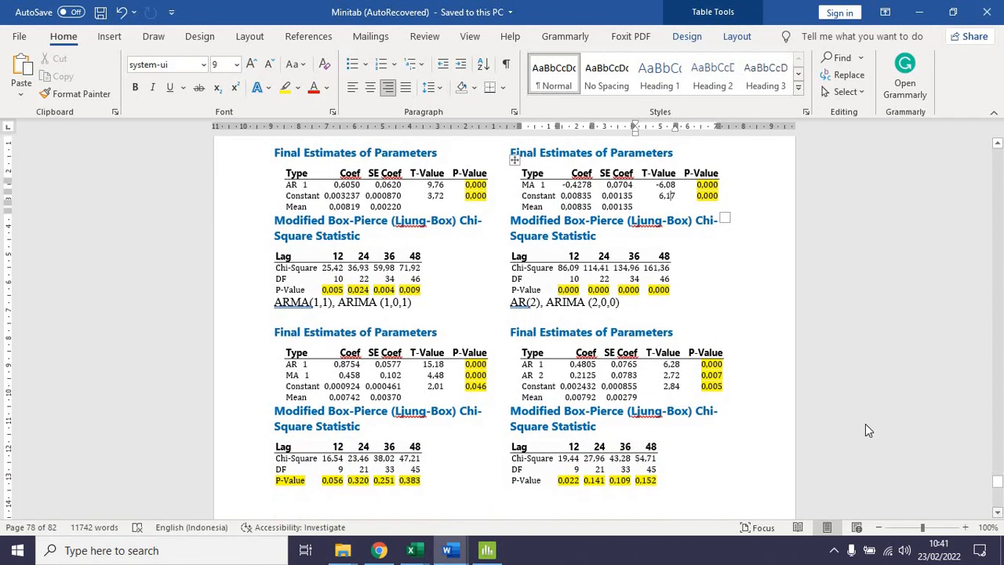